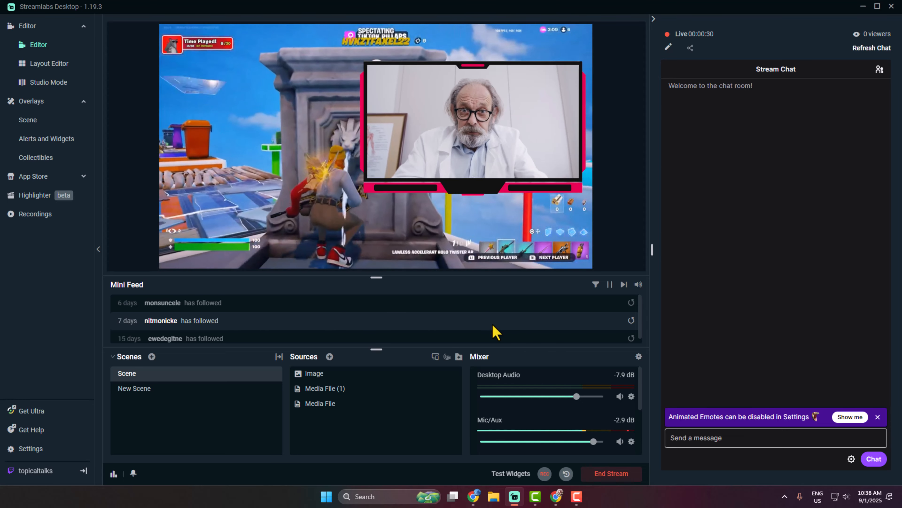
- Switch from Streamlabs Desktop to the Chrome window with the 'be right back screen' search
{"action": "key", "text": "alt+Tab"}
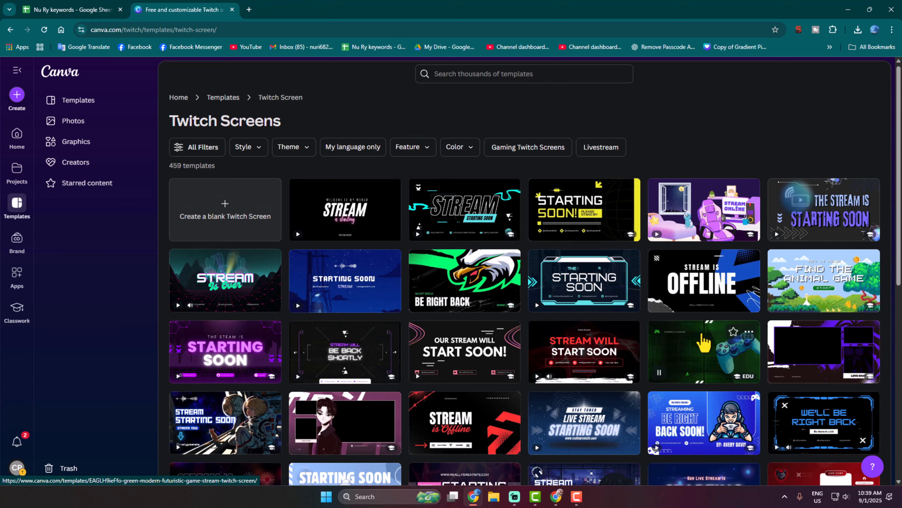
- Browse the Twitch Screens templates and open the blue 'We'll Be Right Back' template preview
{"action": "scroll", "coordinate": [704, 342], "scroll_direction": "down", "scroll_amount": 10}
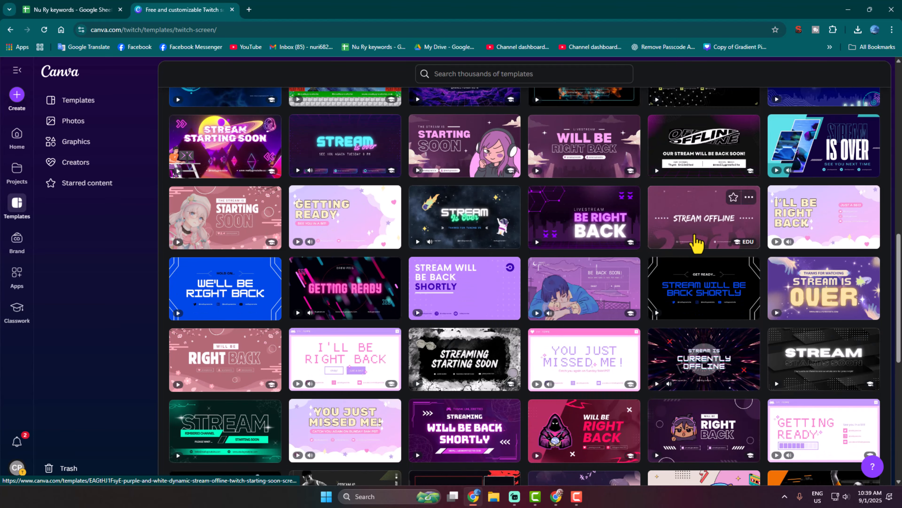
{"action": "scroll", "coordinate": [687, 264], "scroll_direction": "up", "scroll_amount": 10}
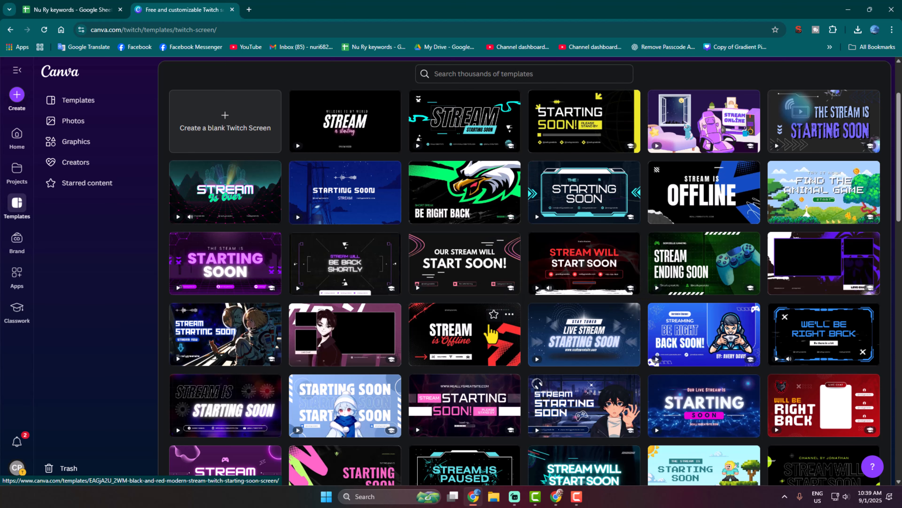
{"action": "left_click", "coordinate": [801, 340]}
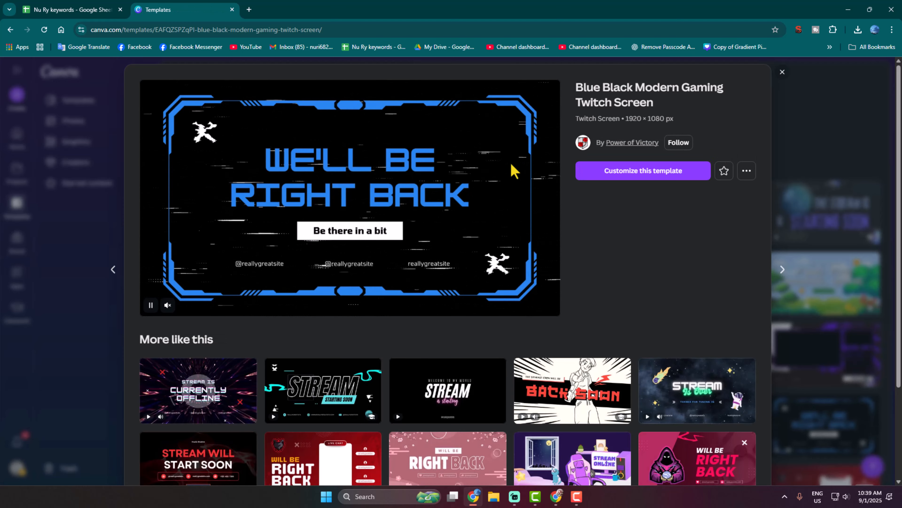
- Customize the template, shrinking the WE'LL BE RIGHT BACK headline to 96.1 and making it white
{"action": "left_click", "coordinate": [670, 185]}
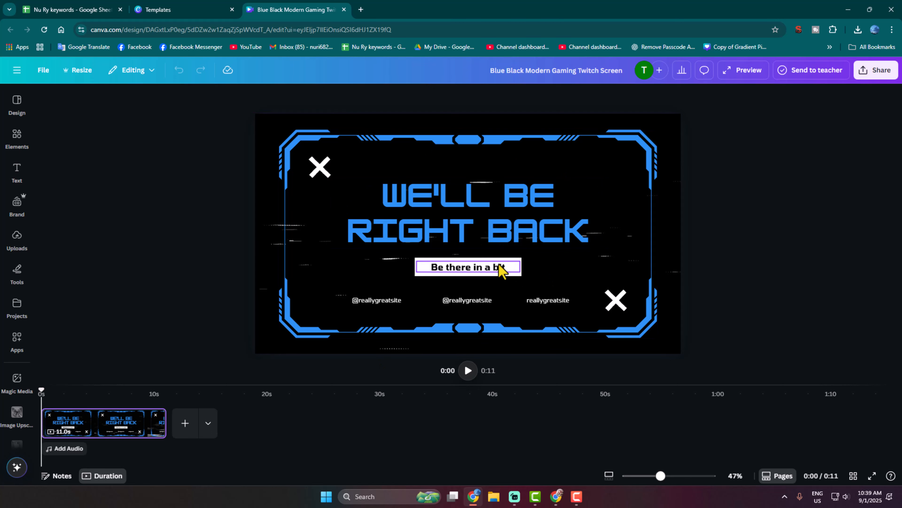
{"action": "left_click", "coordinate": [459, 227]}
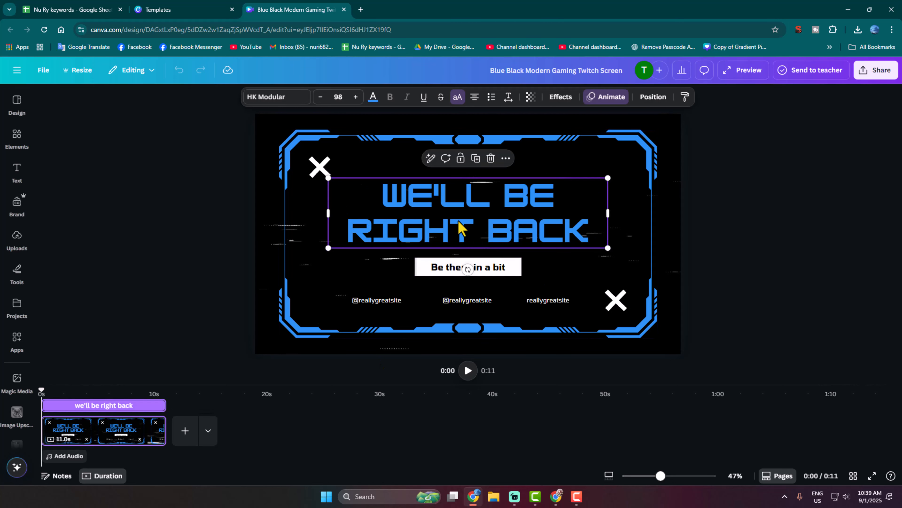
{"action": "mouse_move", "coordinate": [607, 248]}
{"action": "left_mouse_down"}
{"action": "mouse_move", "coordinate": [586, 236]}
{"action": "mouse_move", "coordinate": [601, 244]}
{"action": "left_mouse_up"}
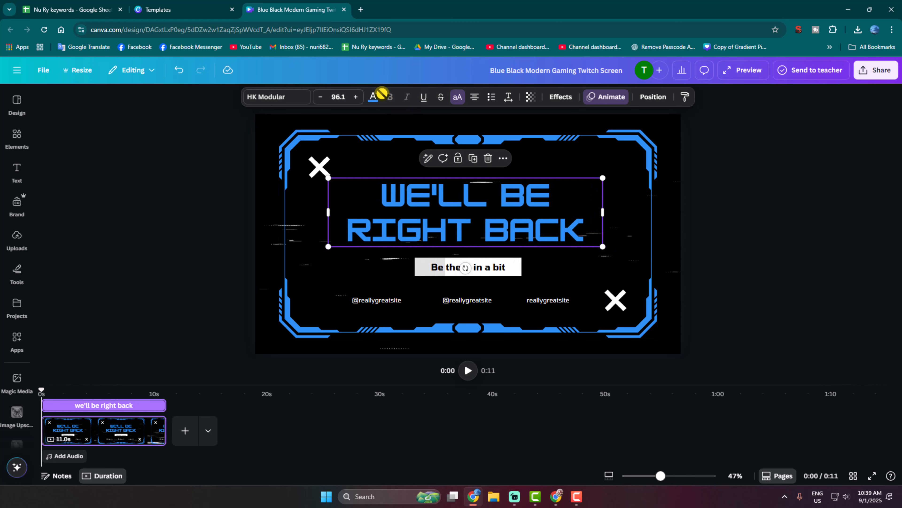
{"action": "left_click", "coordinate": [373, 98]}
{"action": "left_click", "coordinate": [119, 175]}
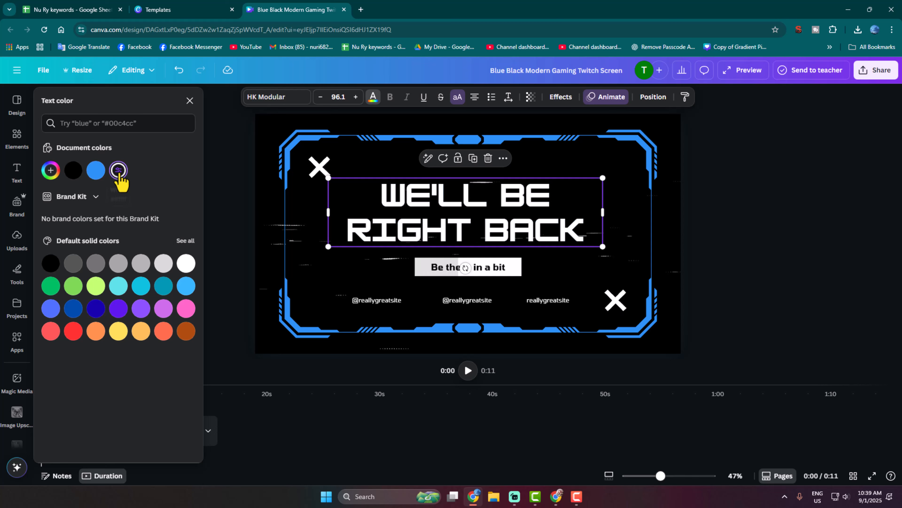
{"action": "key", "text": "Escape"}
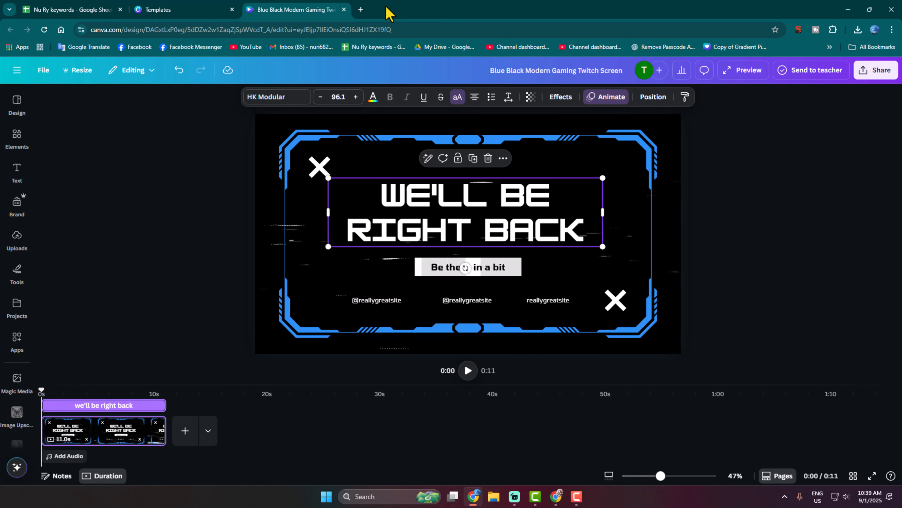
- Search Google Images for 'instagram logo' and preview the Wikimedia Commons Instagram logo 2016 file
{"action": "left_click", "coordinate": [360, 9]}
{"action": "type", "text": "ins"}
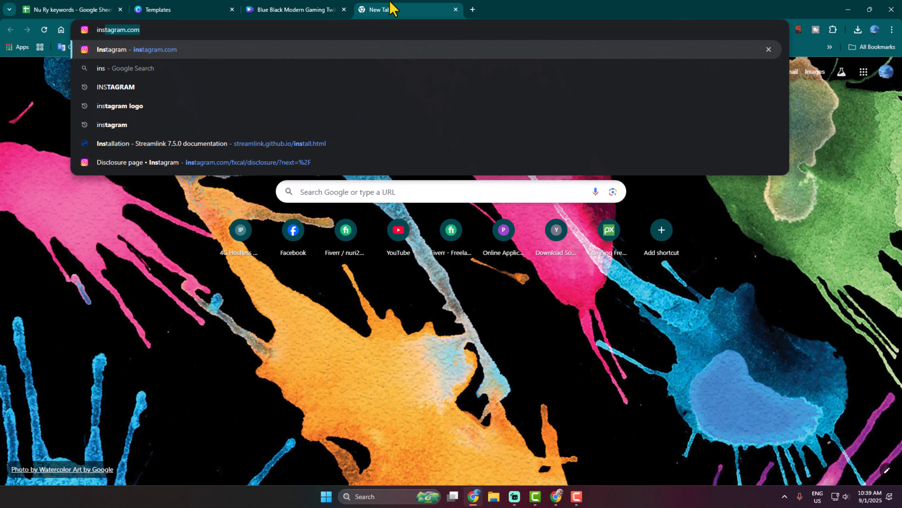
{"action": "type", "text": "tagram logo"}
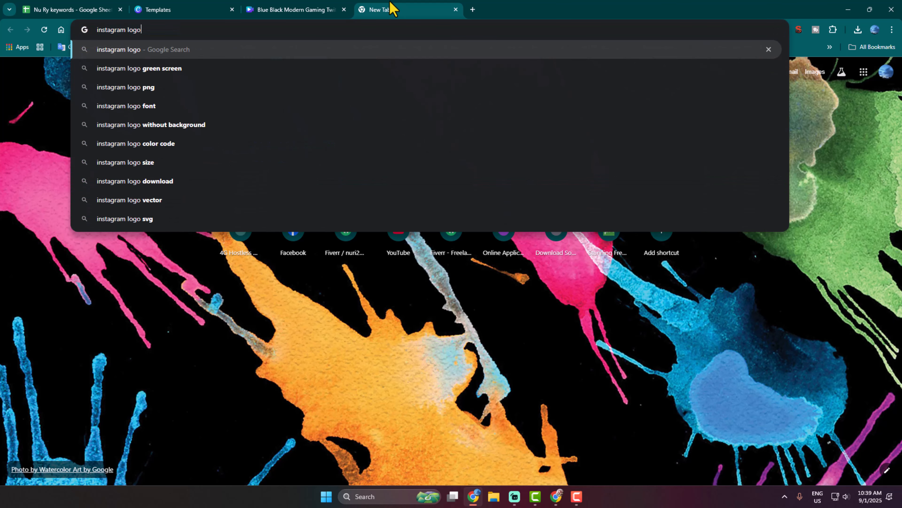
{"action": "key", "text": "Return"}
{"action": "left_click", "coordinate": [130, 120]}
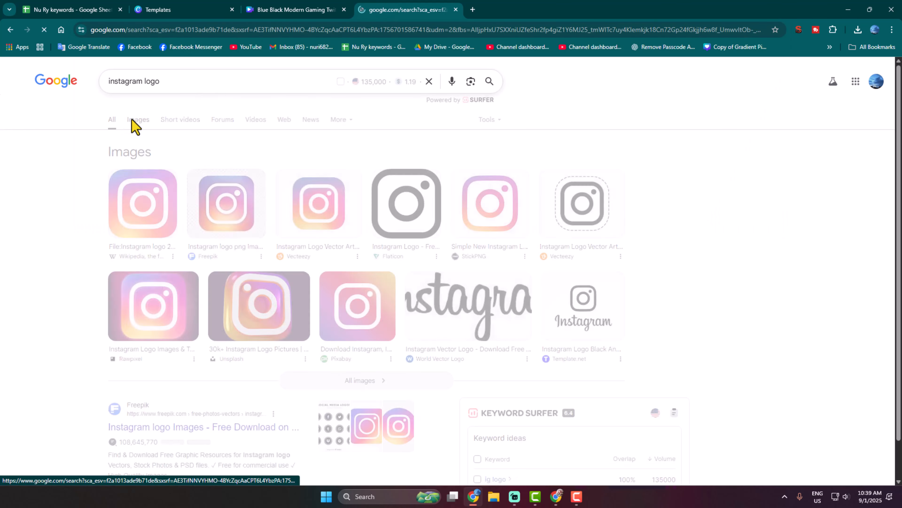
{"action": "left_click", "coordinate": [64, 233]}
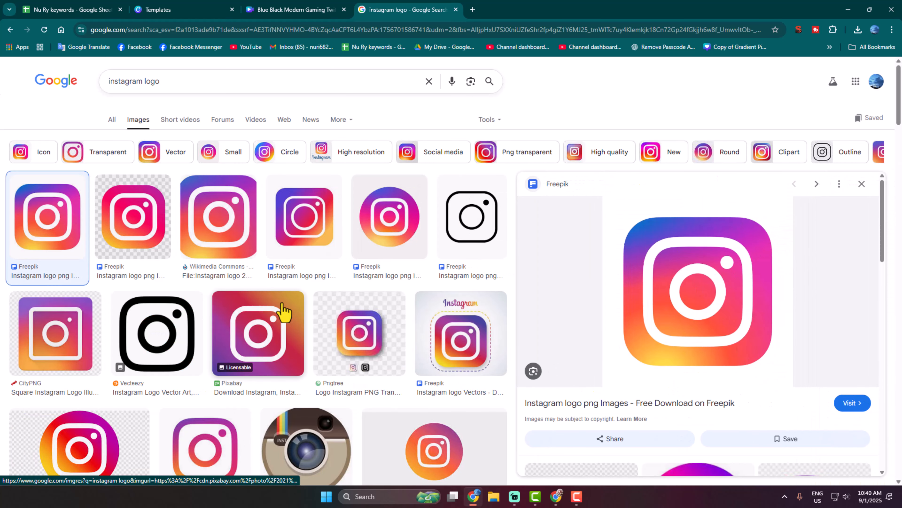
{"action": "left_click", "coordinate": [212, 240]}
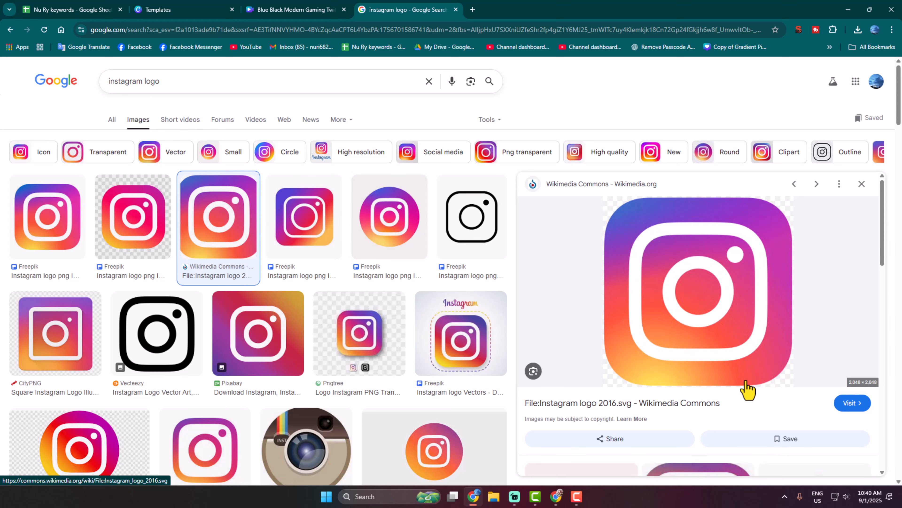
{"action": "left_click", "coordinate": [291, 10]}
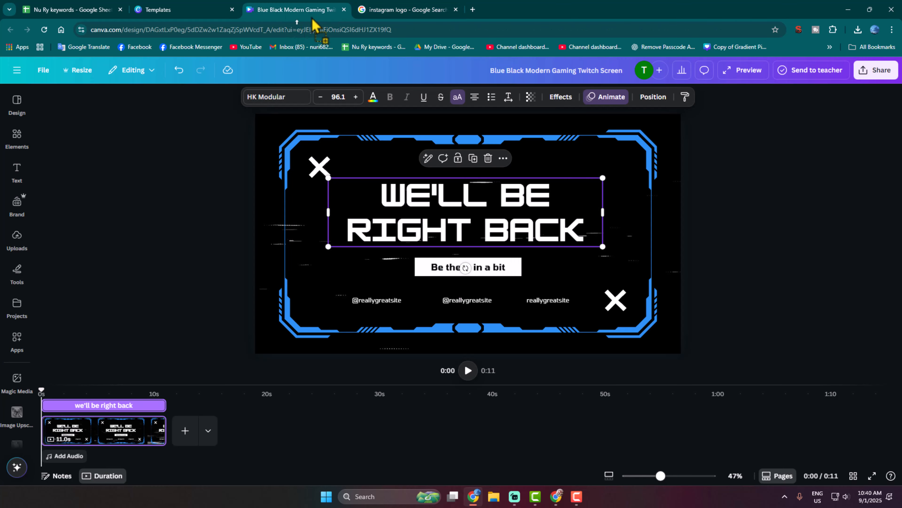
{"action": "key", "text": "ctrl+v"}
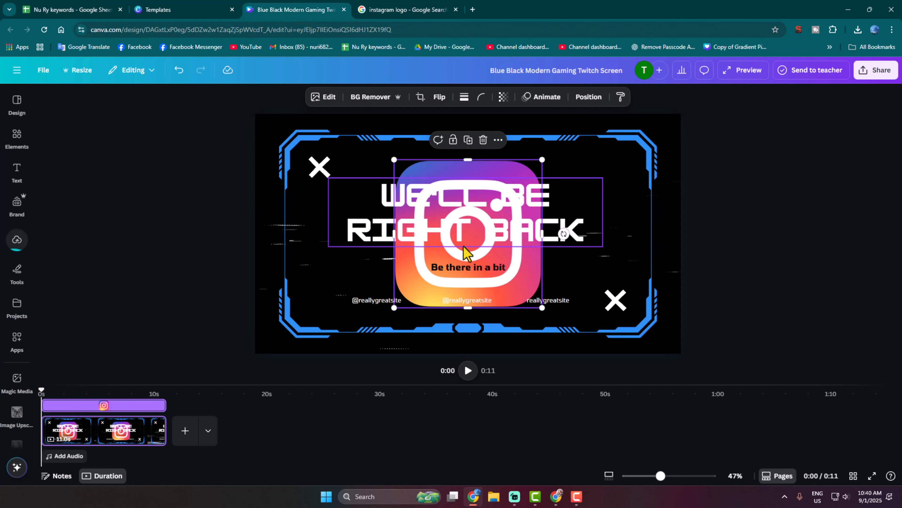
{"action": "left_click_drag", "start_coordinate": [502, 315], "coordinate": [384, 187]}
{"action": "left_click_drag", "start_coordinate": [374, 224], "coordinate": [377, 283]}
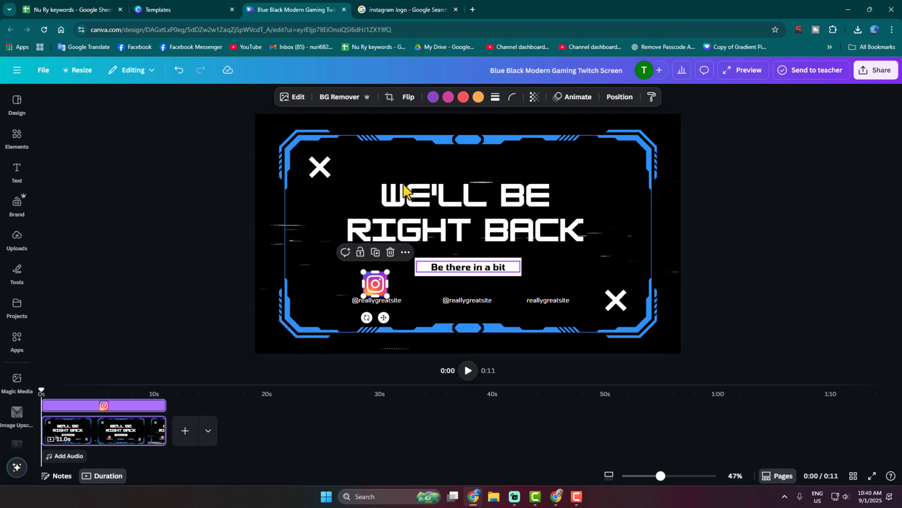
{"action": "left_click", "coordinate": [405, 10]}
- Search images for 'fb logo' and preview the Wikipedia Facebook logo
{"action": "left_click", "coordinate": [137, 82]}
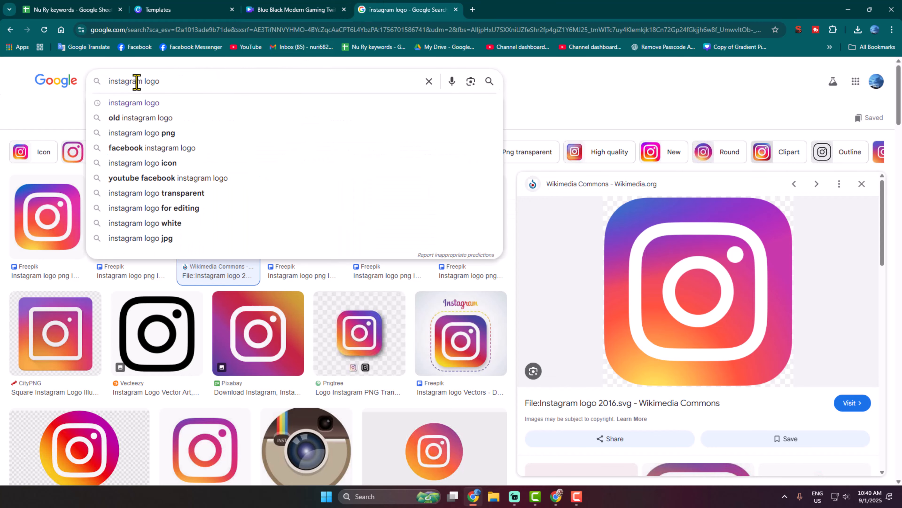
{"action": "type", "text": "fb"}
{"action": "key", "text": "Return"}
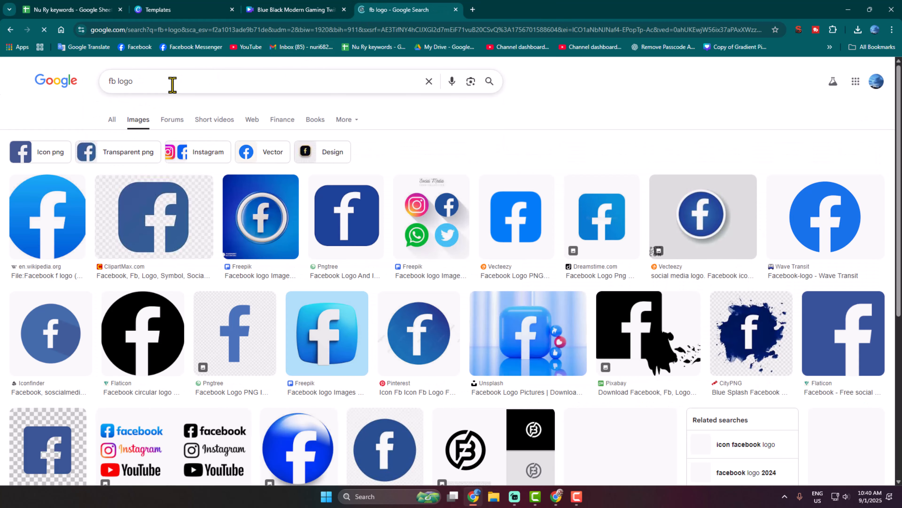
{"action": "left_click", "coordinate": [55, 262]}
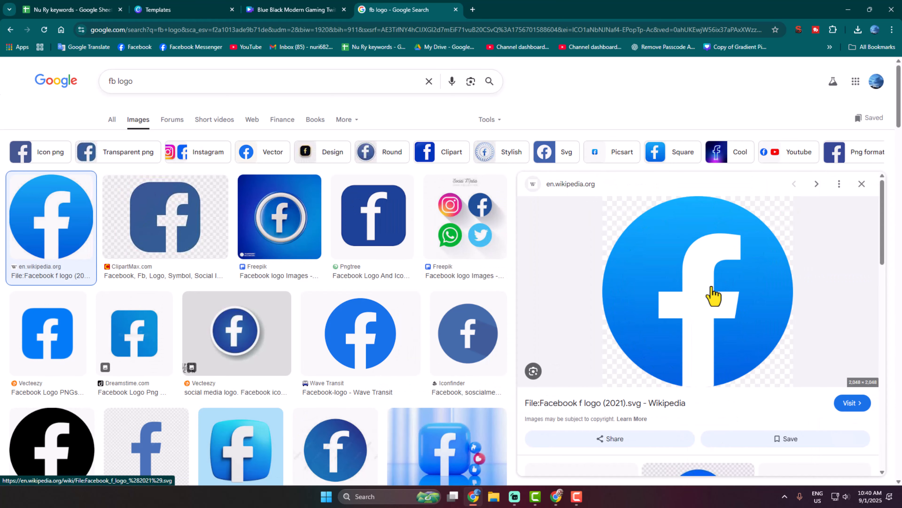
- Place the Facebook logo small beside the middle handle and nudge the Instagram icon left
{"action": "left_click_drag", "start_coordinate": [450, 1], "coordinate": [470, 268]}
{"action": "left_click_drag", "start_coordinate": [546, 311], "coordinate": [429, 298]}
{"action": "left_click_drag", "start_coordinate": [375, 288], "coordinate": [347, 285]}
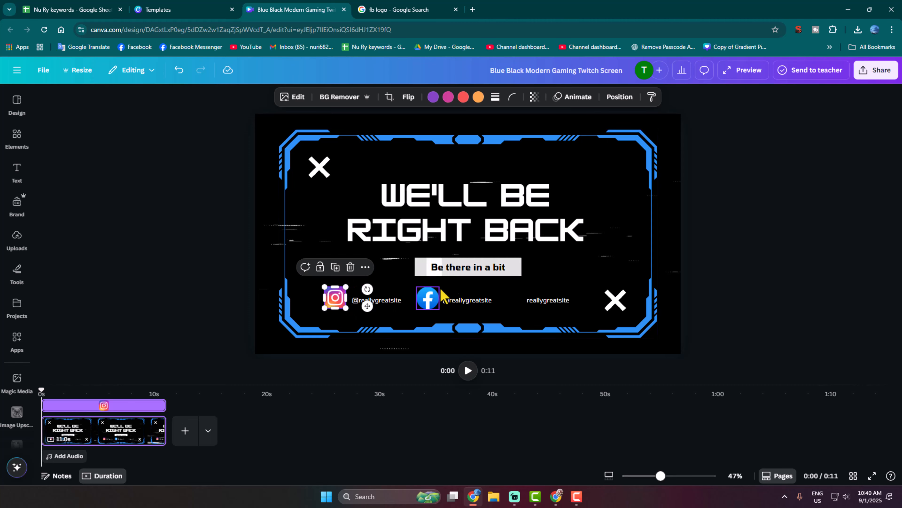
- Replace the search with 'x logo' and preview the first X logo image
{"action": "left_click", "coordinate": [401, 10]}
{"action": "left_click", "coordinate": [306, 30]}
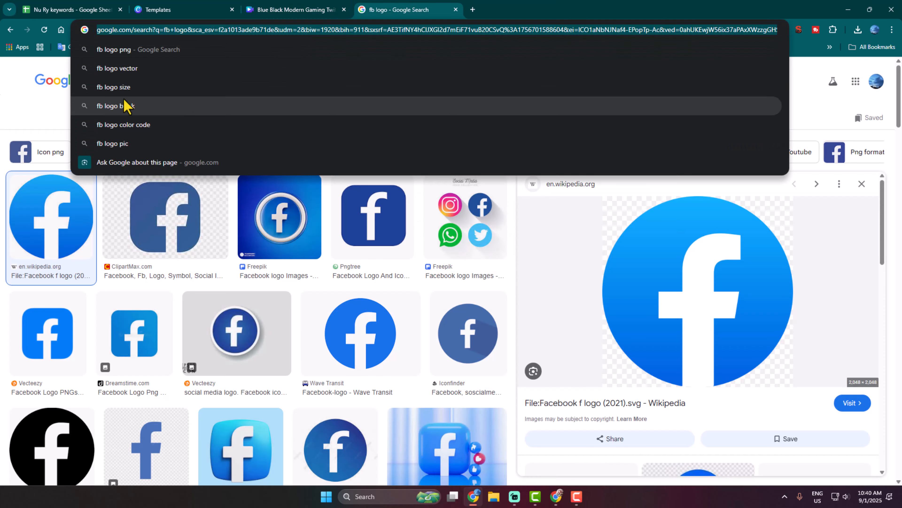
{"action": "left_click", "coordinate": [25, 100]}
{"action": "key", "text": "ctrl+a"}
{"action": "type", "text": "x"}
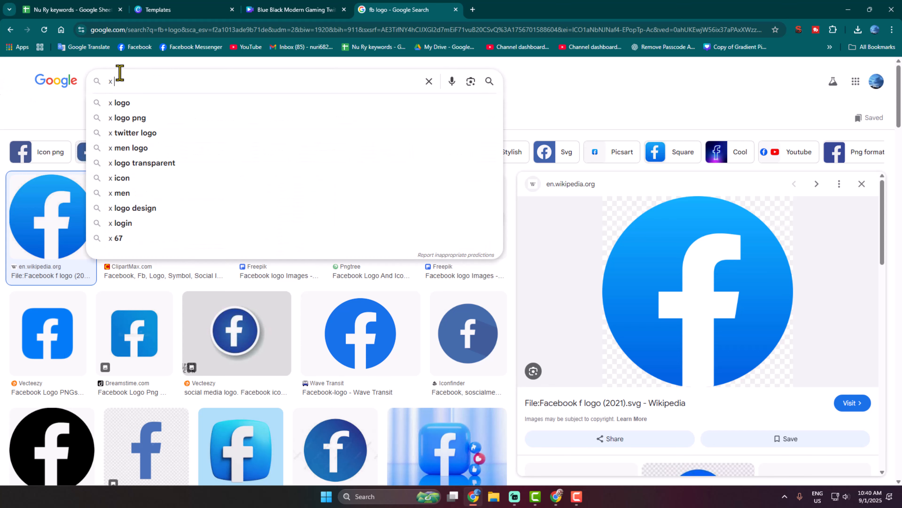
{"action": "type", "text": " logo"}
{"action": "key", "text": "Return"}
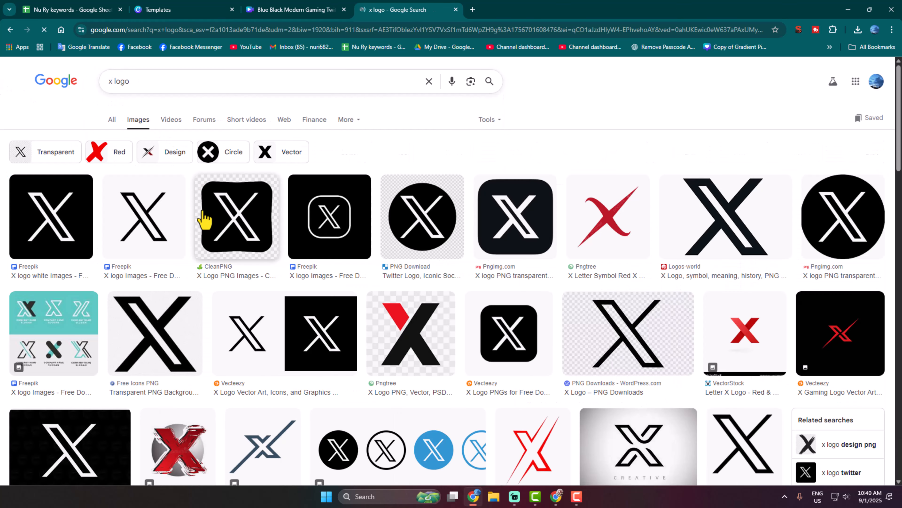
{"action": "left_click", "coordinate": [71, 227]}
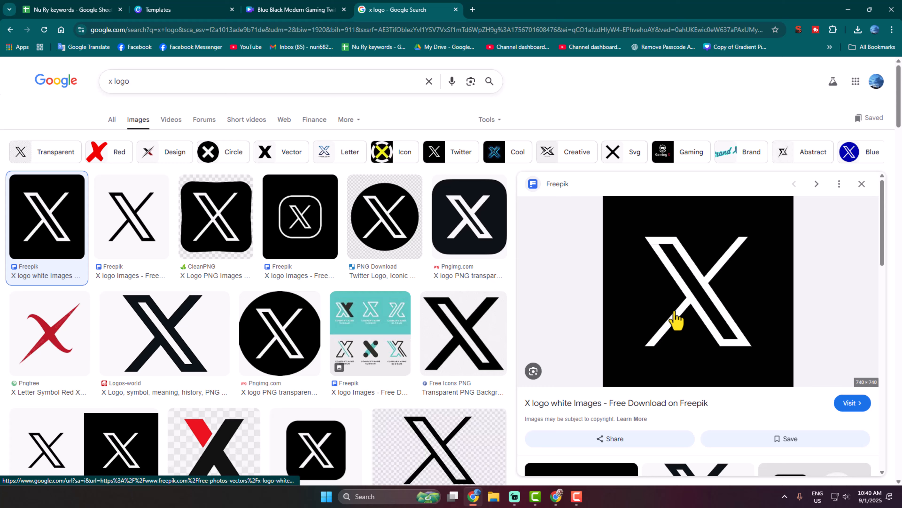
- Drop the X logo into the design and shrink it beside the right reallygreatsite handle
{"action": "left_click_drag", "start_coordinate": [675, 319], "coordinate": [533, 302]}
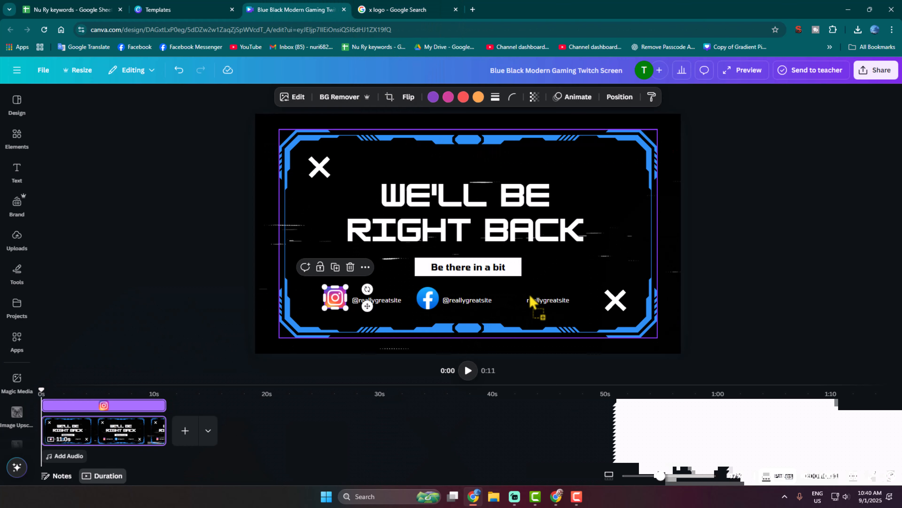
{"action": "left_click", "coordinate": [456, 10]}
{"action": "left_click_drag", "start_coordinate": [490, 229], "coordinate": [563, 254]}
{"action": "left_click_drag", "start_coordinate": [620, 326], "coordinate": [515, 298]}
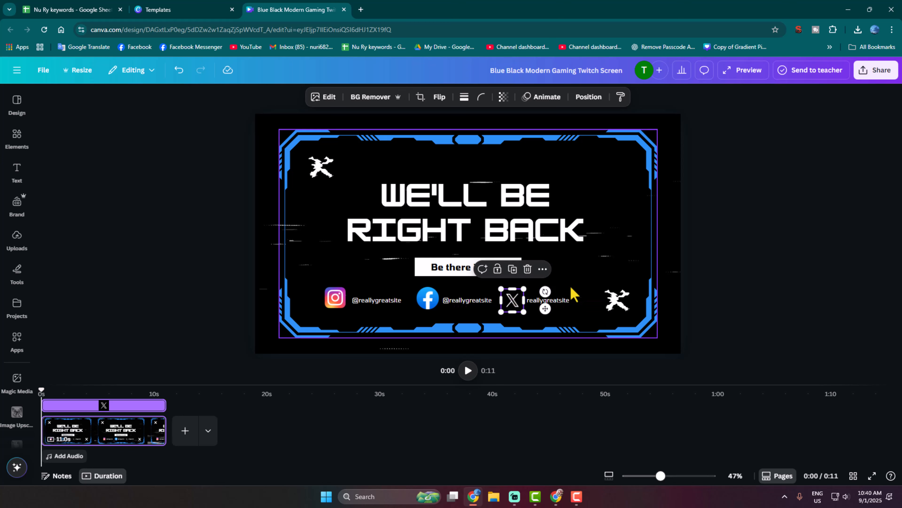
{"action": "left_click", "coordinate": [571, 288]}
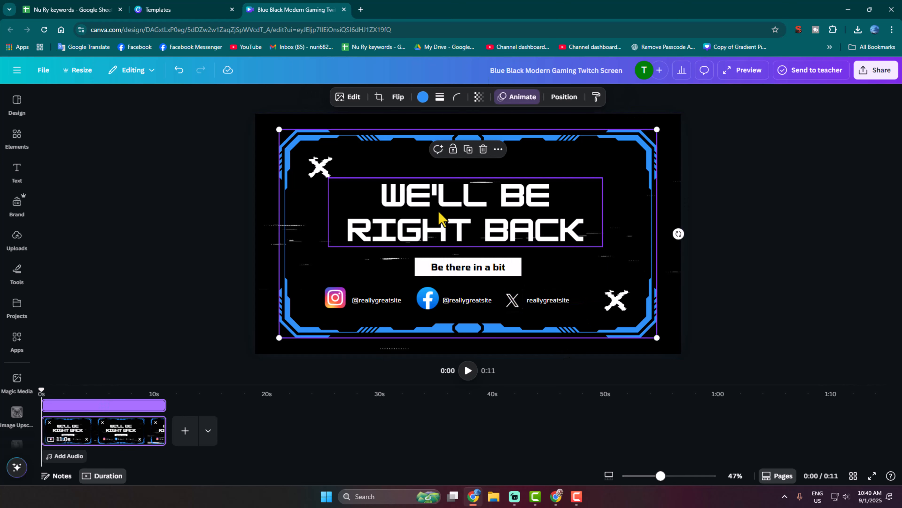
- Download the design from the Share menu as a 1080p MP4 video
{"action": "left_click", "coordinate": [878, 84]}
{"action": "left_click", "coordinate": [735, 274]}
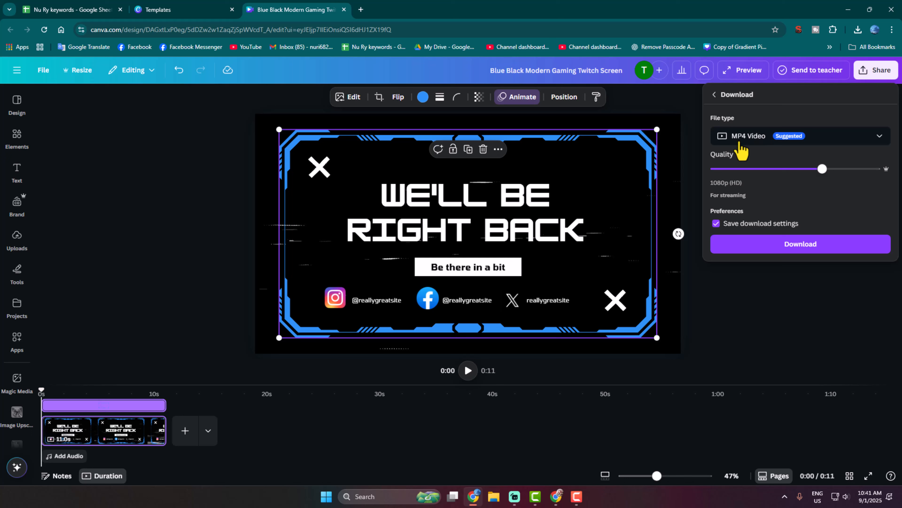
{"action": "left_click", "coordinate": [813, 249]}
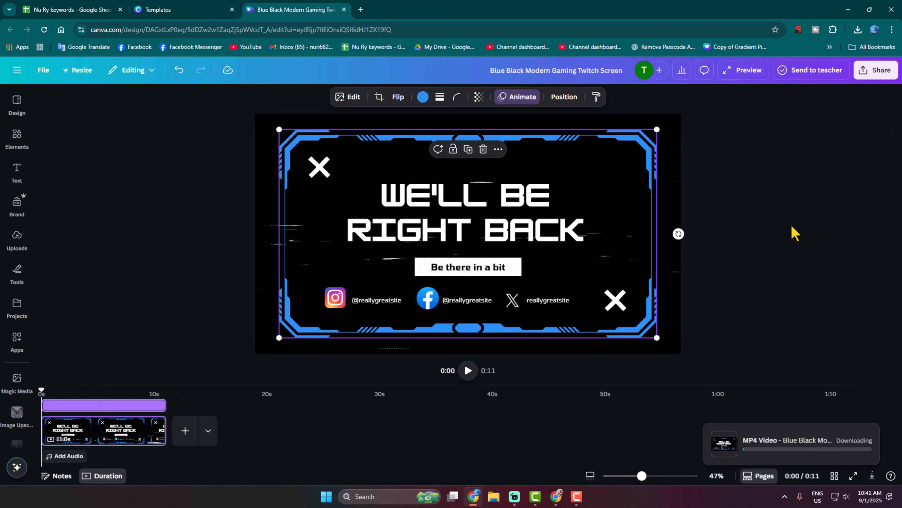
{"action": "left_click", "coordinate": [786, 251]}
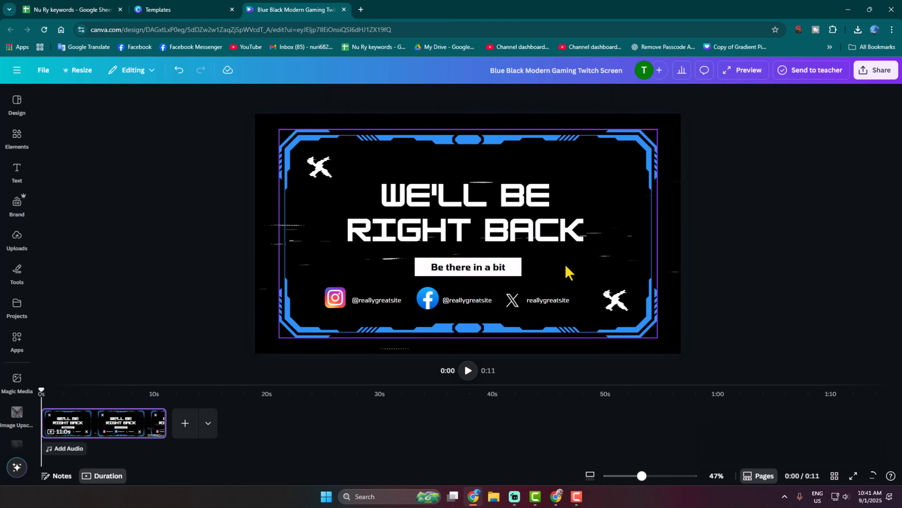
- Change the Instagram handle text to 'testexample', then switch to Streamlabs Desktop
{"action": "double_click", "coordinate": [377, 303]}
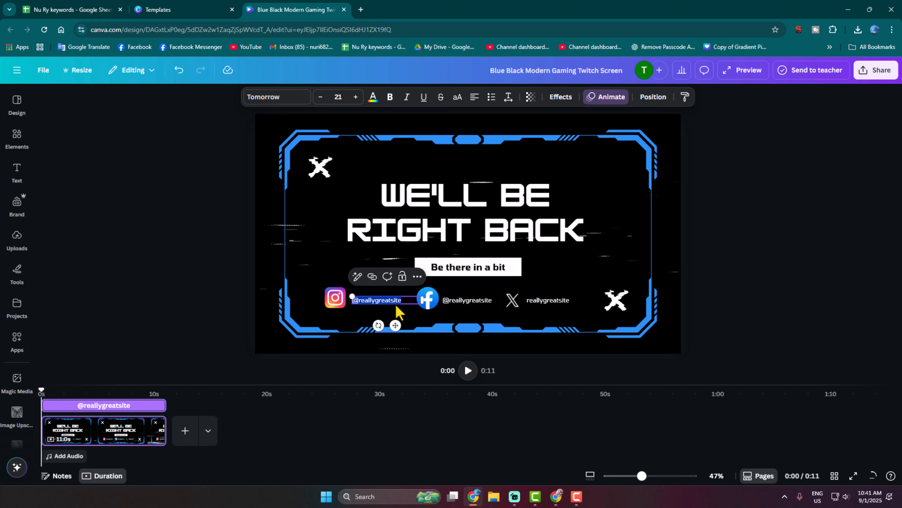
{"action": "type", "text": "toi"}
{"action": "key", "text": "BackSpace"}
{"action": "key", "text": "BackSpace"}
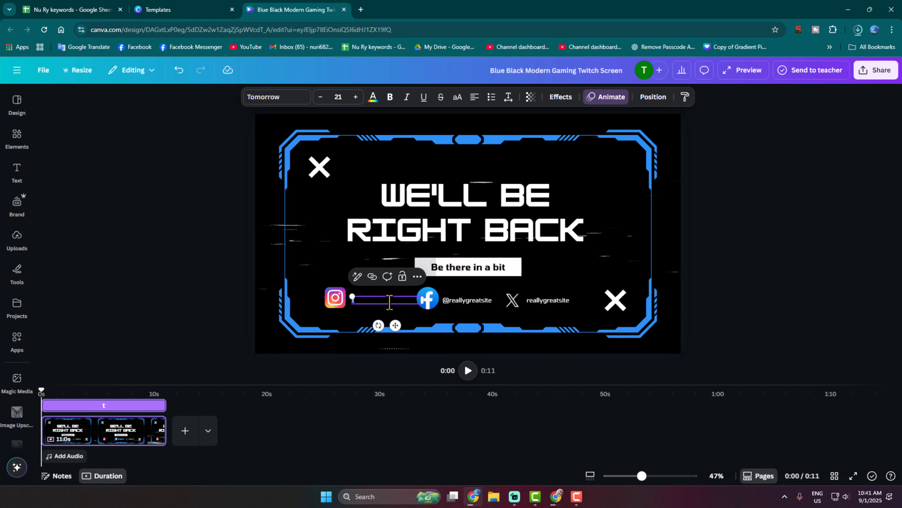
{"action": "type", "text": "estex"}
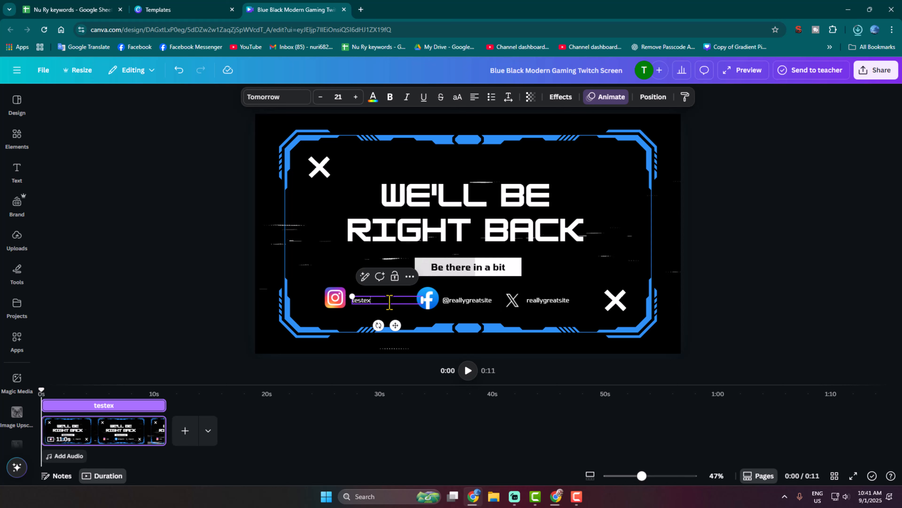
{"action": "type", "text": "ample"}
{"action": "left_click", "coordinate": [498, 284]}
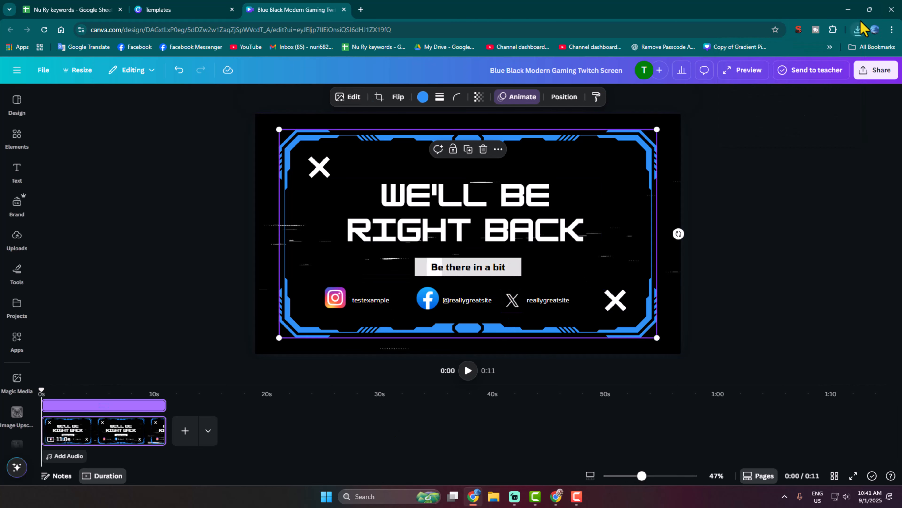
{"action": "left_click", "coordinate": [514, 501]}
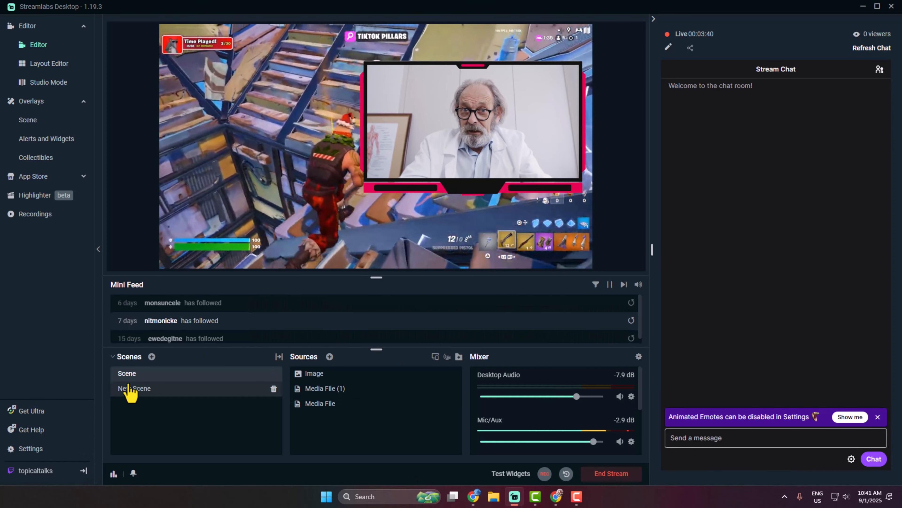
- Create a new scene named 'be right back' from the Scenes panel
{"action": "left_click", "coordinate": [152, 356]}
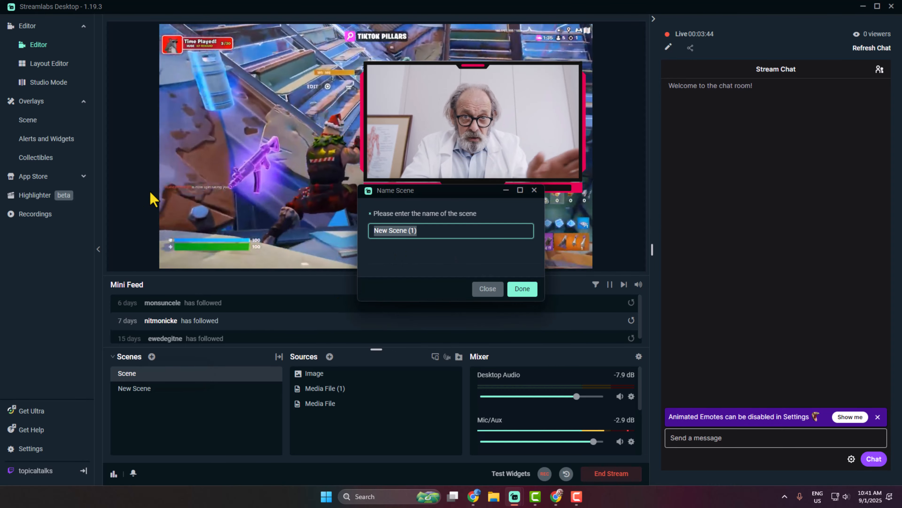
{"action": "type", "text": "be ru"}
{"action": "key", "text": "BackSpace"}
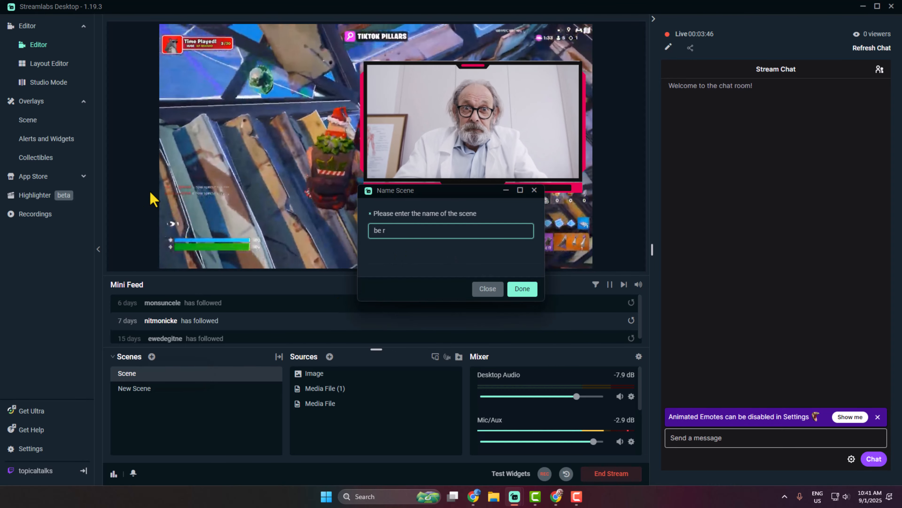
{"action": "type", "text": "ight back"}
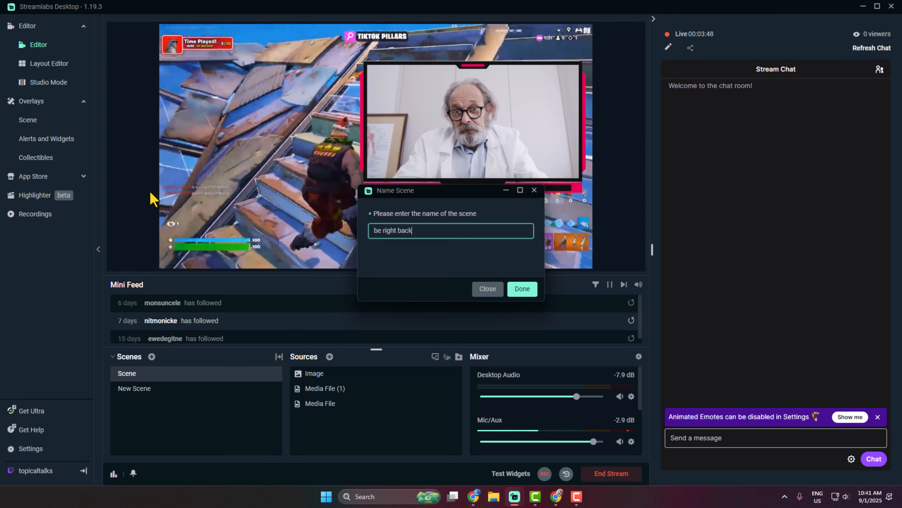
{"action": "left_click", "coordinate": [528, 292]}
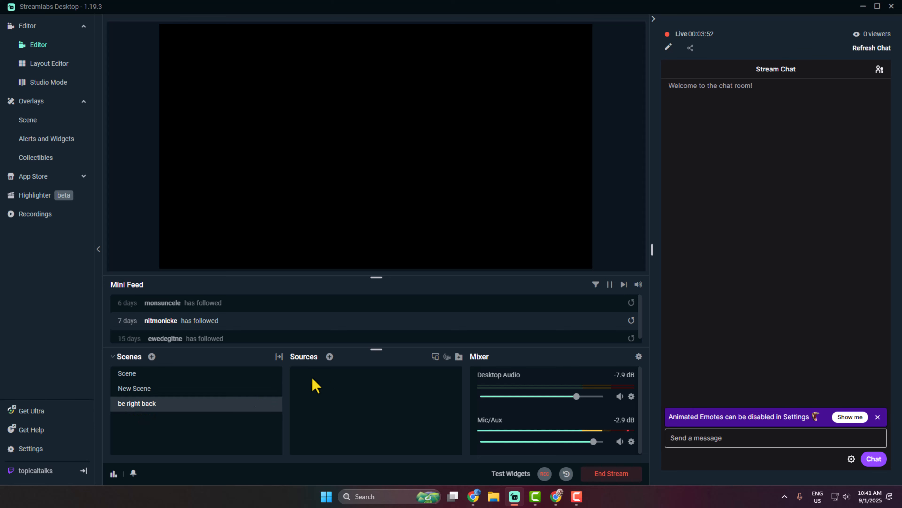
- Create a brand-new Media File source in the 'be right back' scene instead of reusing an existing one
{"action": "left_click", "coordinate": [330, 357]}
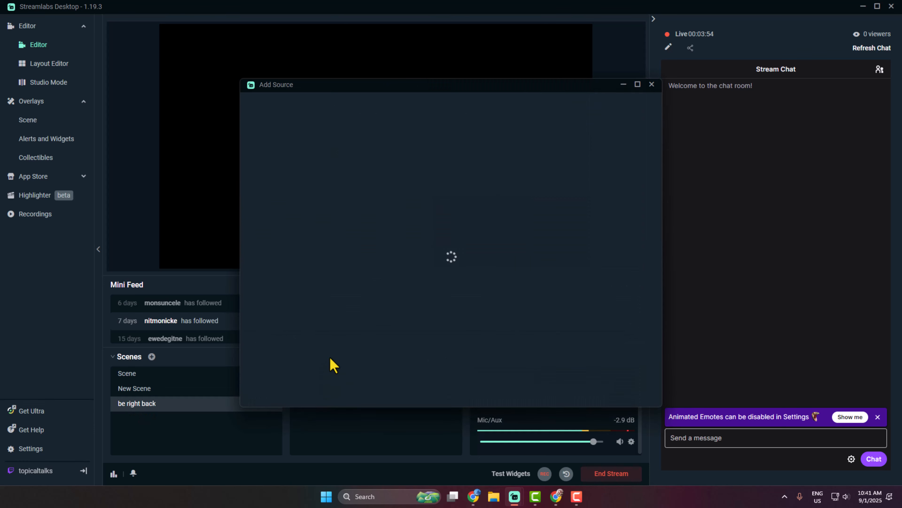
{"action": "left_click", "coordinate": [454, 165]}
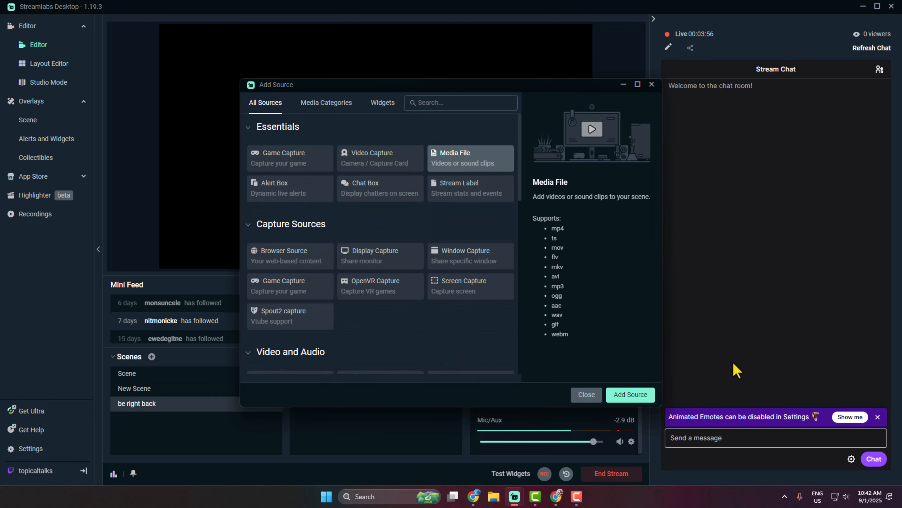
{"action": "left_click", "coordinate": [643, 396]}
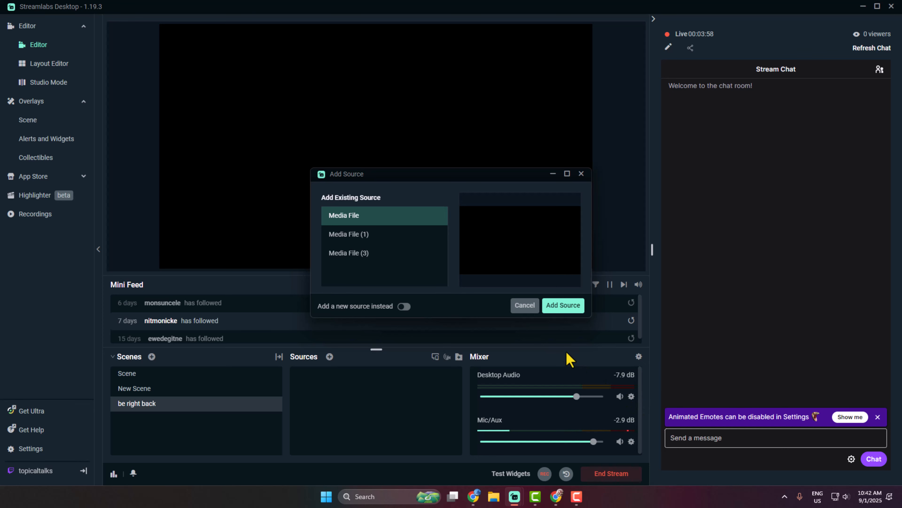
{"action": "left_click", "coordinate": [405, 307]}
{"action": "left_click", "coordinate": [563, 305]}
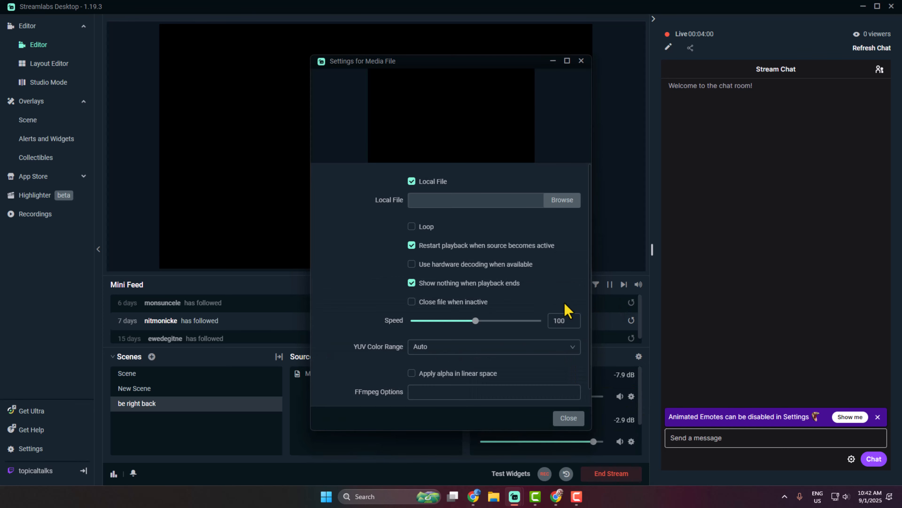
- Load Blue Black Modern Gaming Twitch Screen.mp4 from Downloads into the media source with Loop enabled
{"action": "left_click", "coordinate": [559, 203]}
{"action": "scroll", "coordinate": [54, 147], "scroll_direction": "up", "scroll_amount": 5}
{"action": "left_click", "coordinate": [53, 141]}
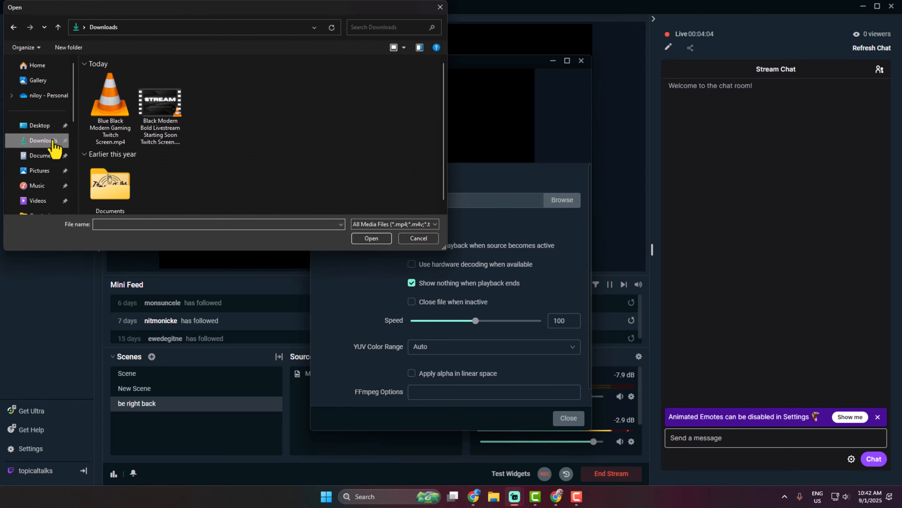
{"action": "left_click", "coordinate": [105, 114]}
{"action": "left_click", "coordinate": [371, 238]}
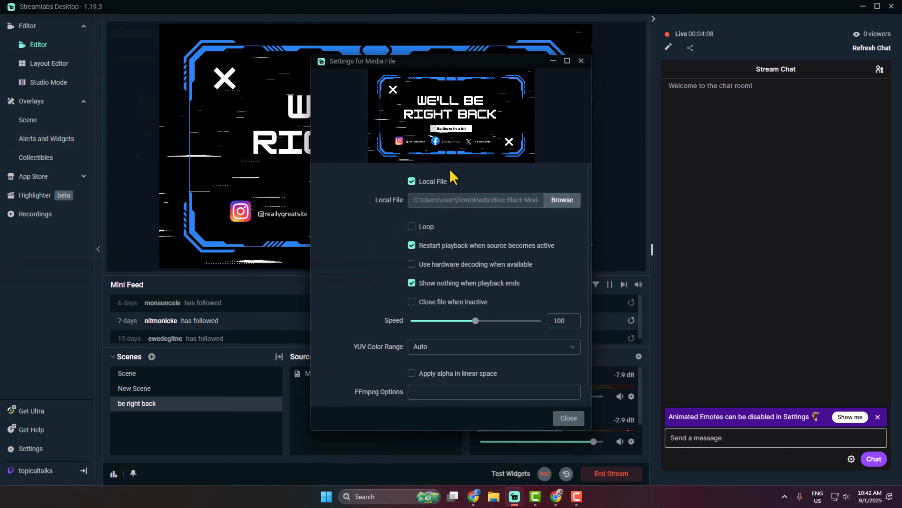
{"action": "left_click", "coordinate": [413, 228]}
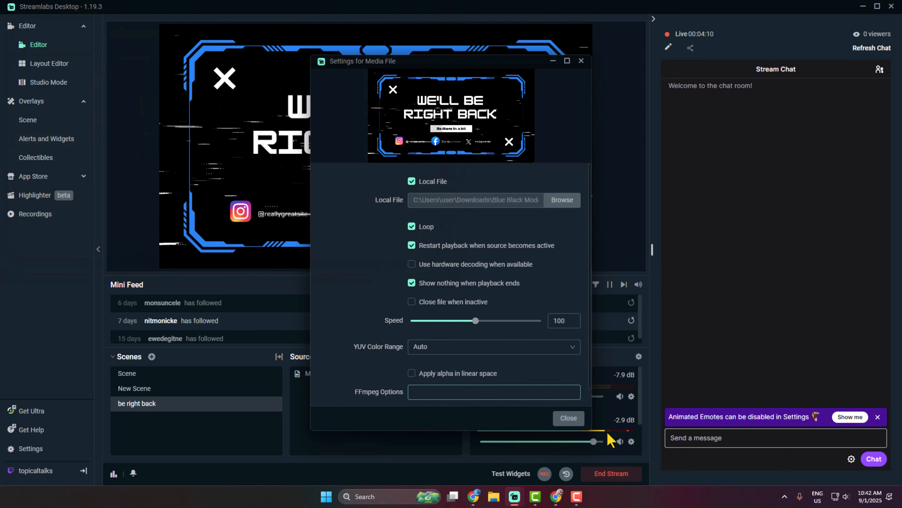
{"action": "left_click", "coordinate": [569, 418]}
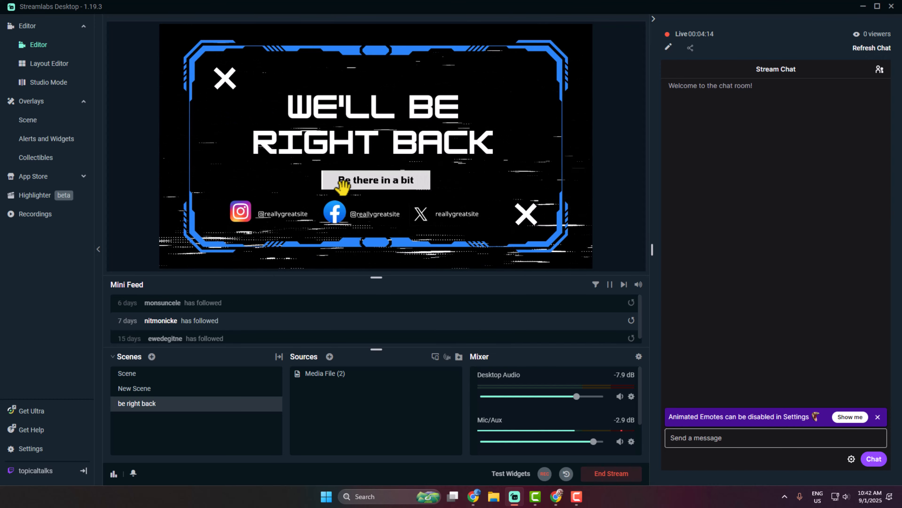
- Switch the live scene to 'be right back' and view it in Chrome's Twitch Stream Manager
{"action": "left_click", "coordinate": [130, 387]}
{"action": "left_click", "coordinate": [151, 377]}
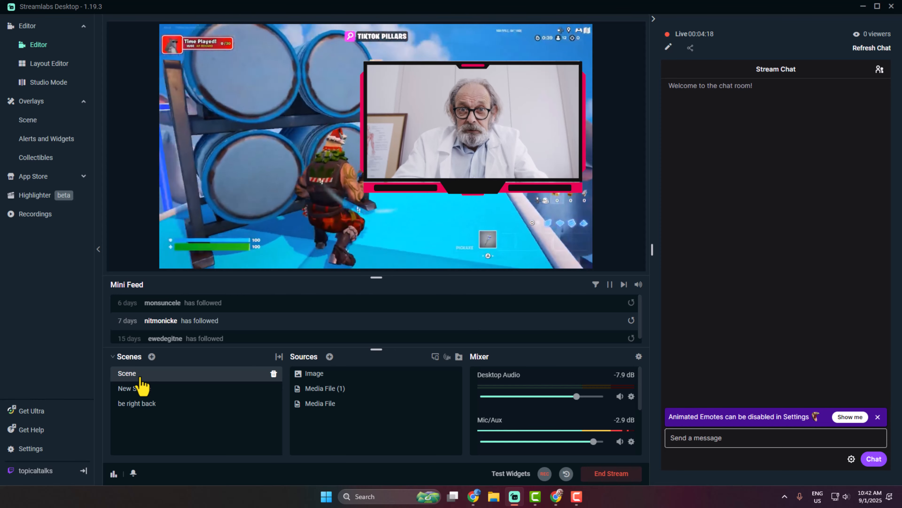
{"action": "left_click", "coordinate": [139, 389]}
{"action": "left_click", "coordinate": [139, 403]}
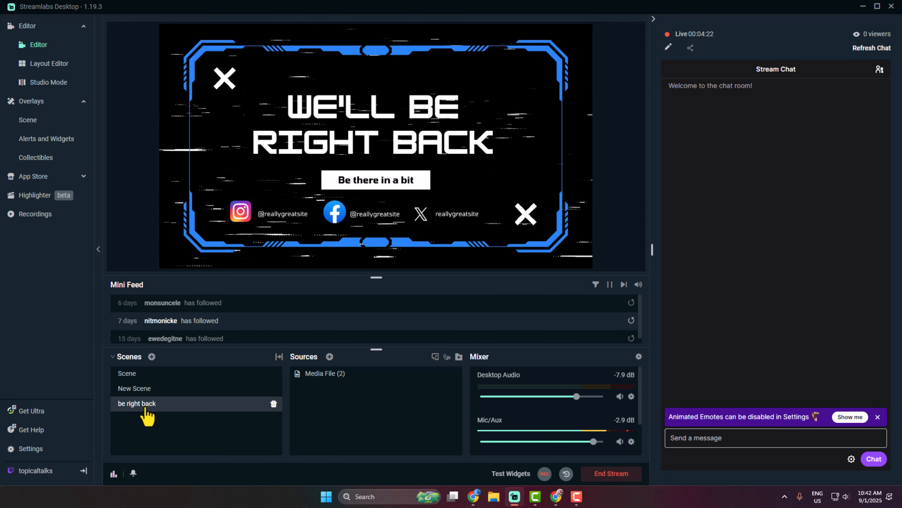
{"action": "left_click", "coordinate": [555, 500]}
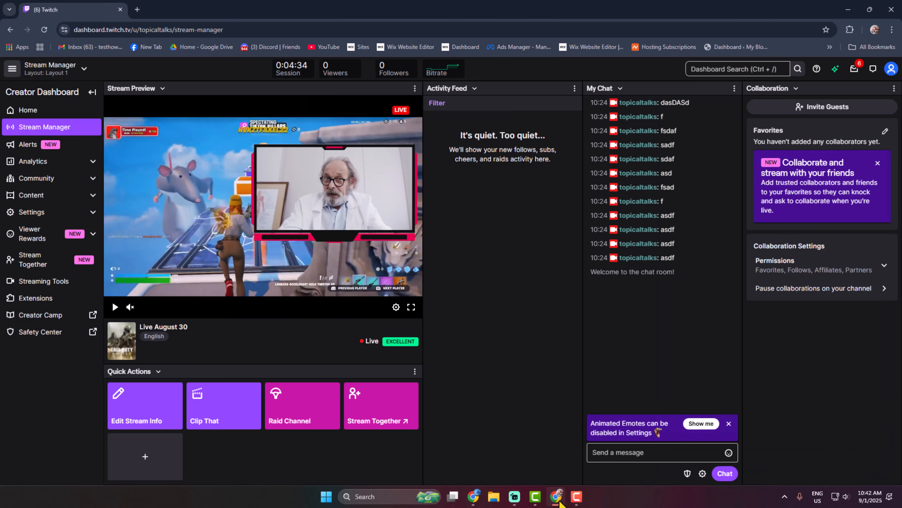